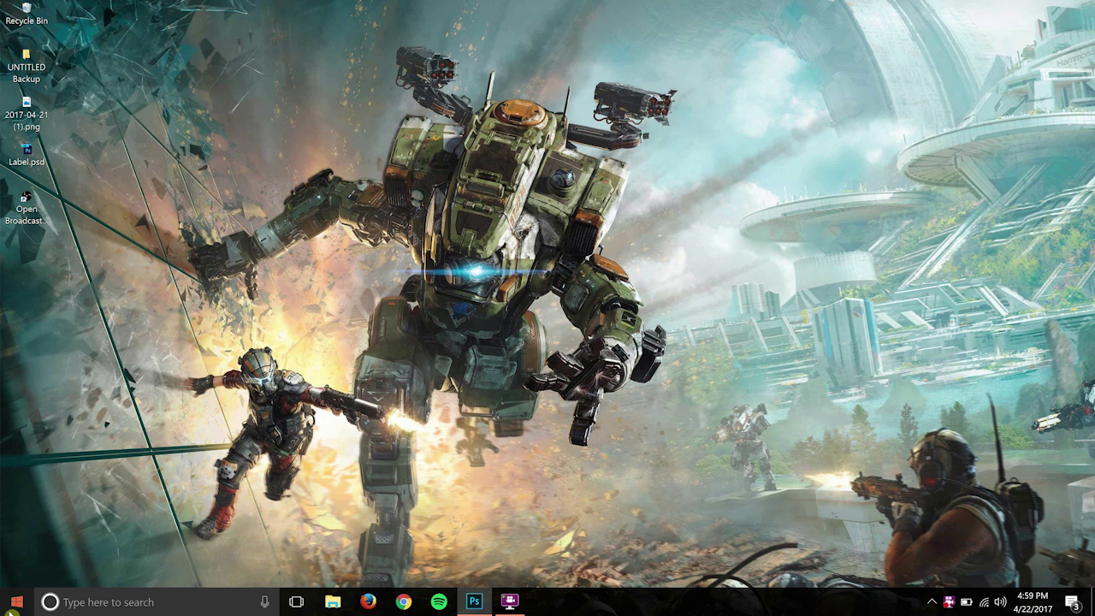
Search 'store' from the Windows 10 Start menu and launch the Store app.
click(16, 602)
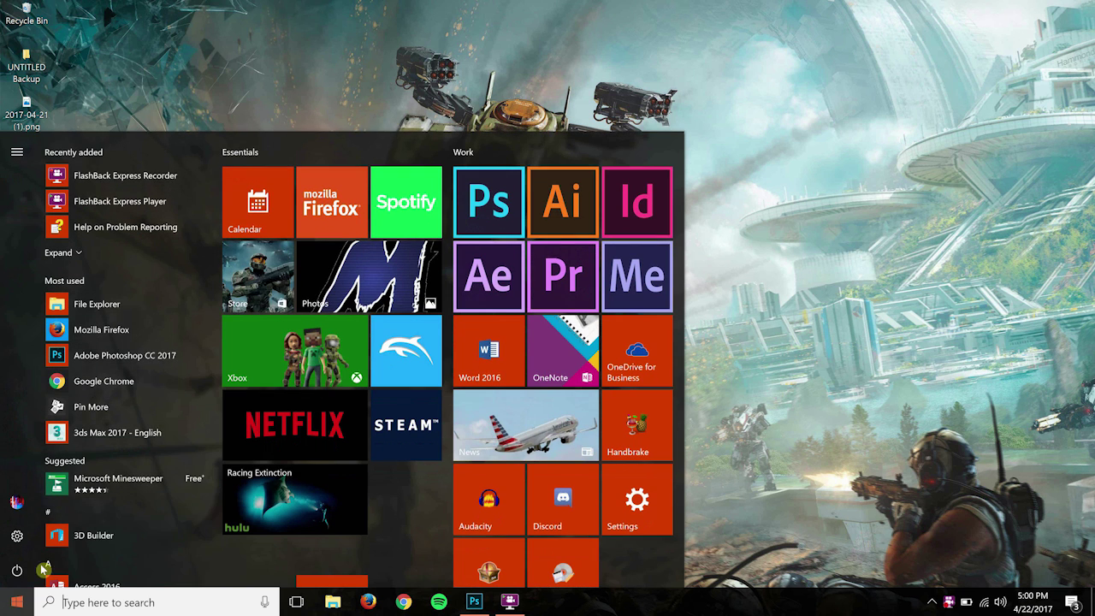
click(154, 599)
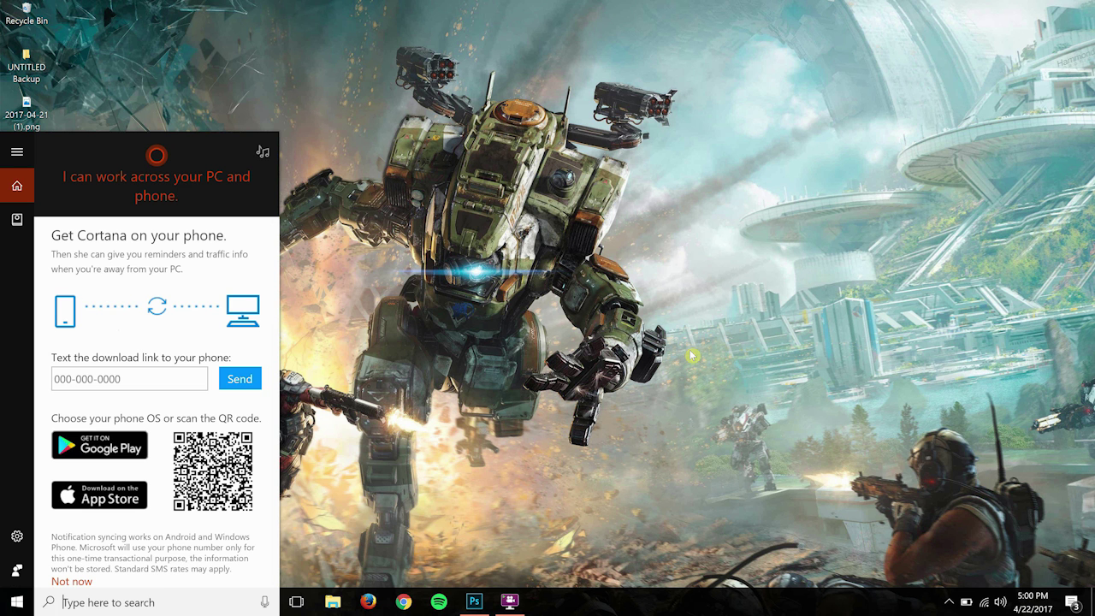
click(583, 272)
key(super)
text(store)
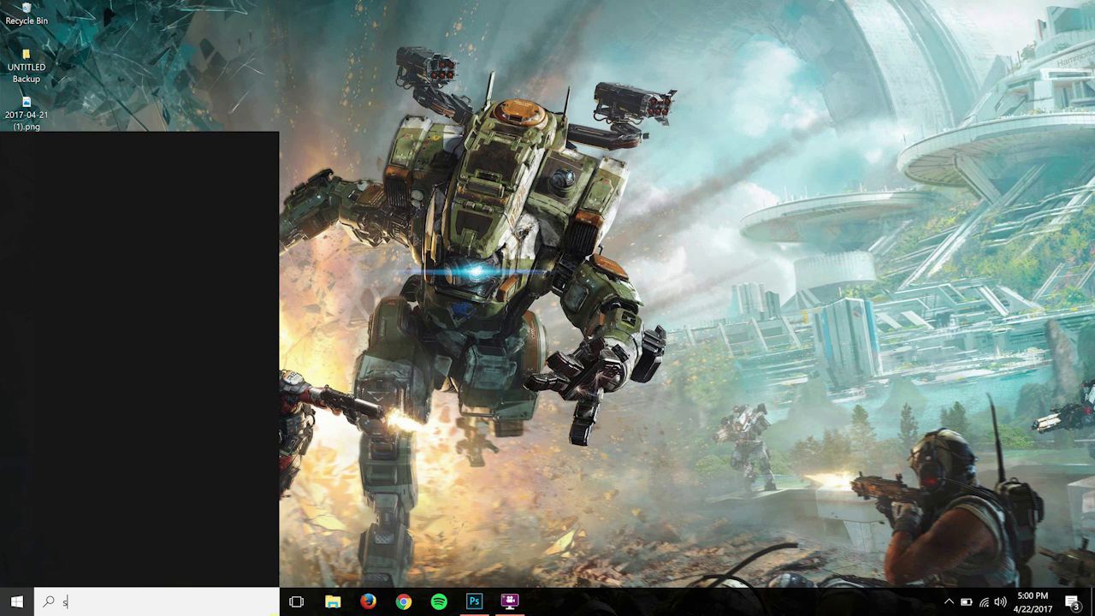
click(90, 223)
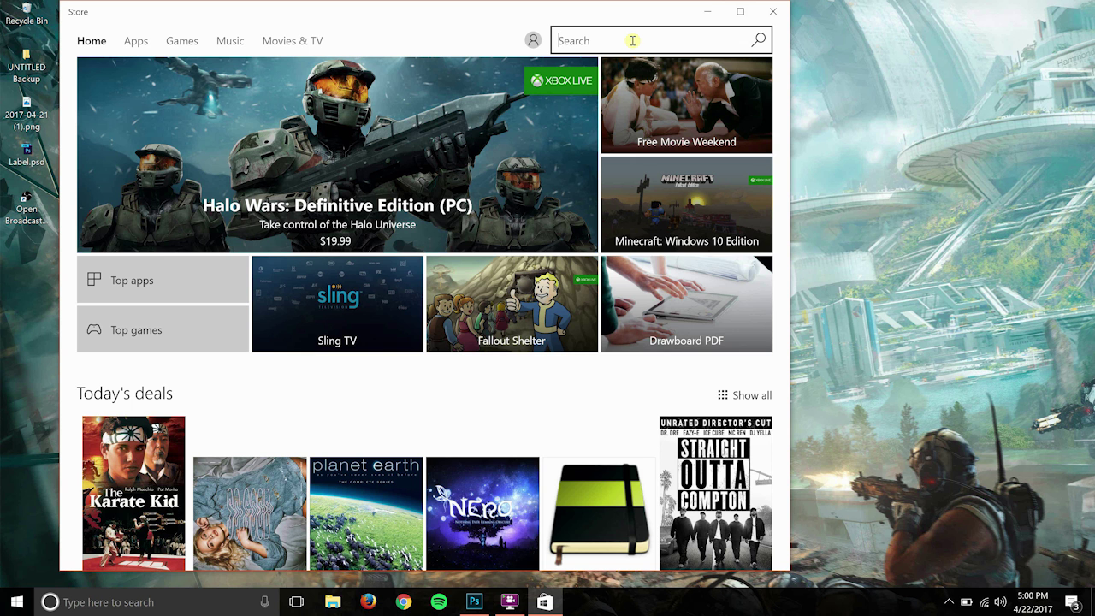
Search the Store for the Xbox beta app ('xbox ta') and launch the installed Xbox (beta).
text(xbox beta)
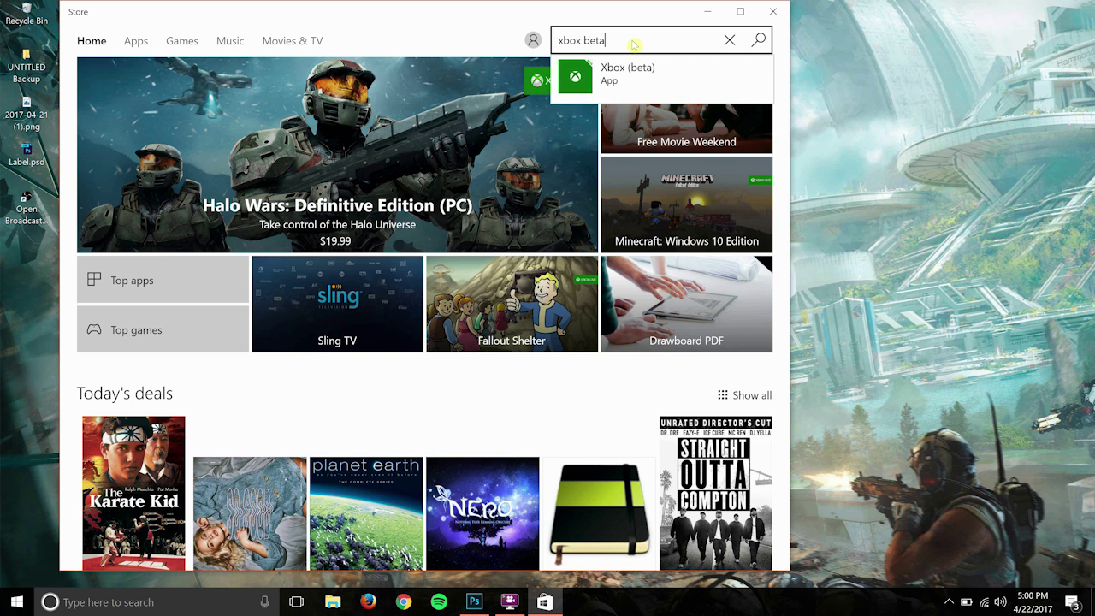
key(Return)
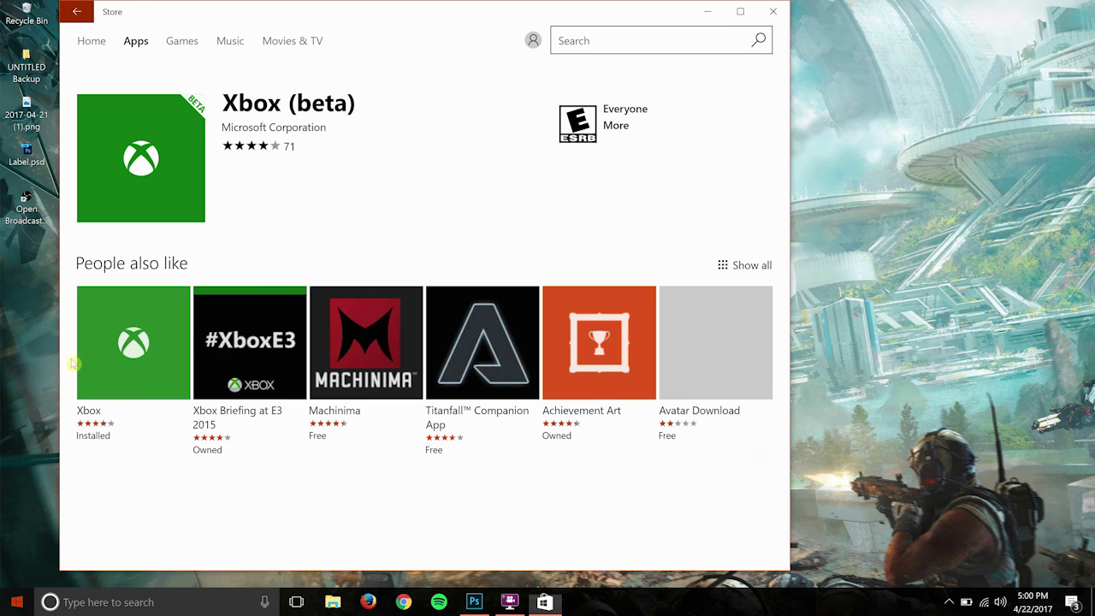
key(super)
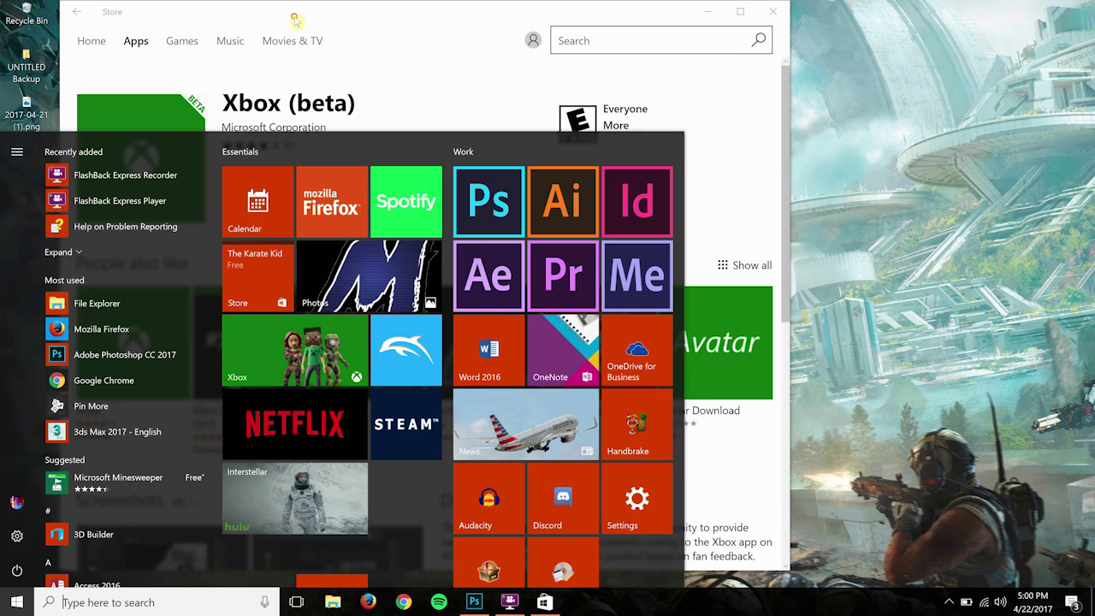
key(super)
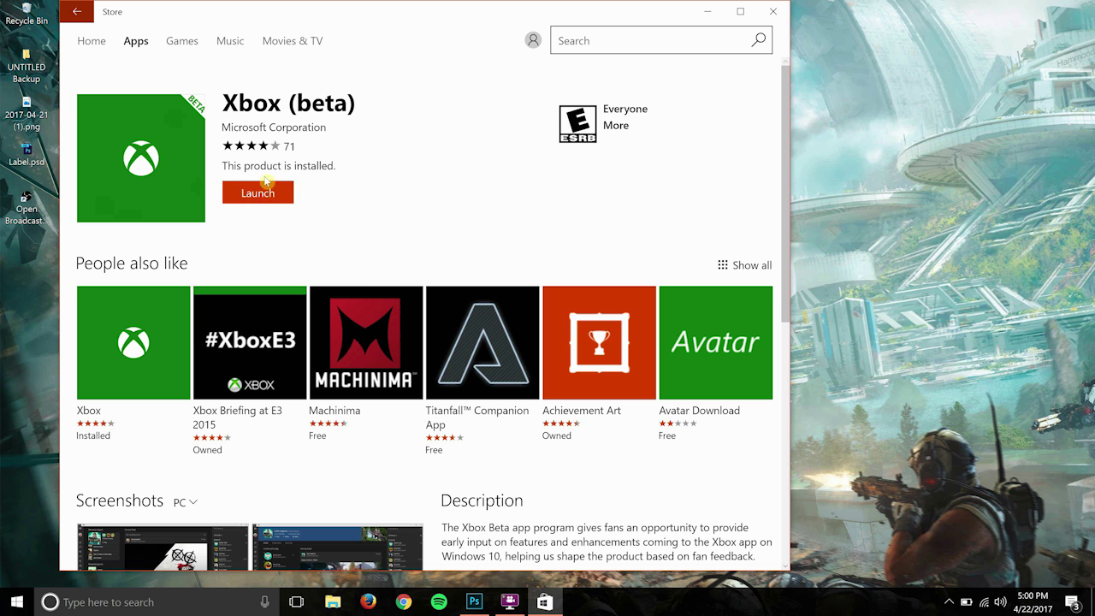
click(267, 185)
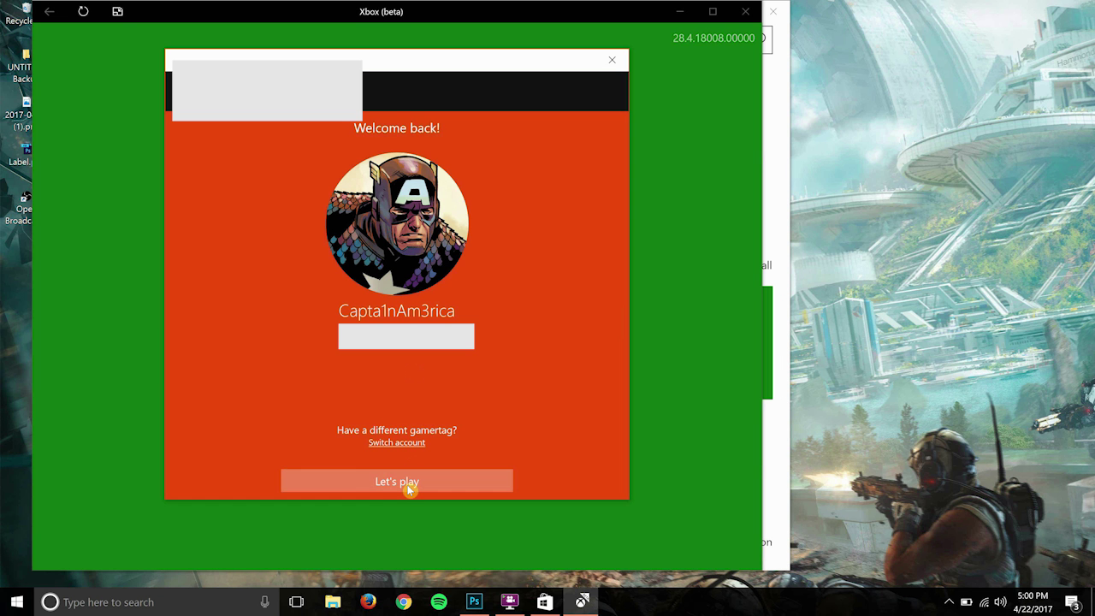
Continue into Xbox (beta) with the shown account and open your profile from the sidebar avatar.
click(414, 482)
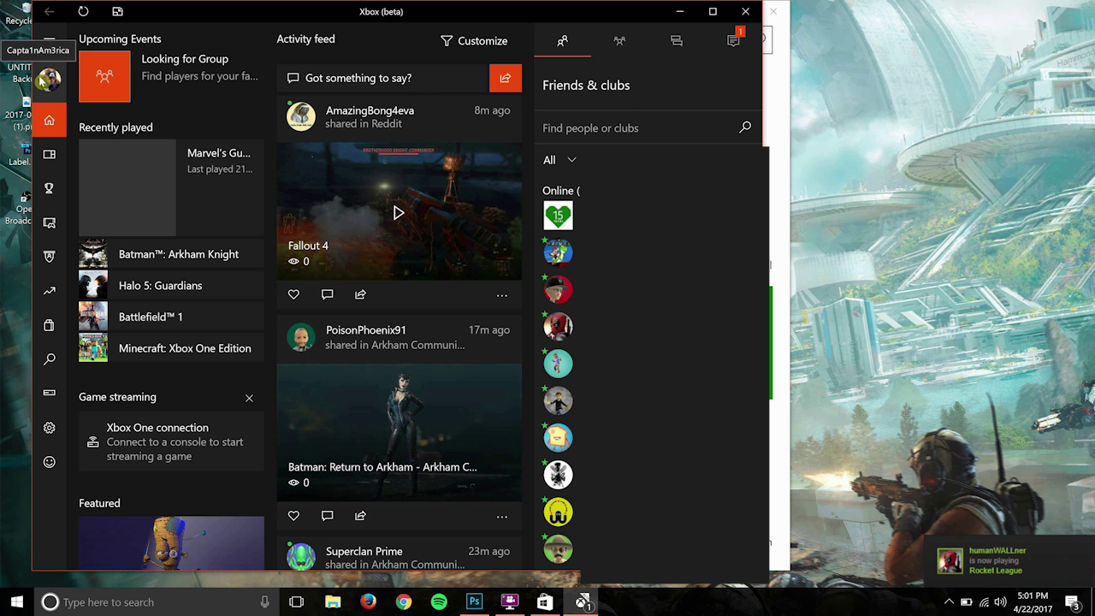
click(45, 79)
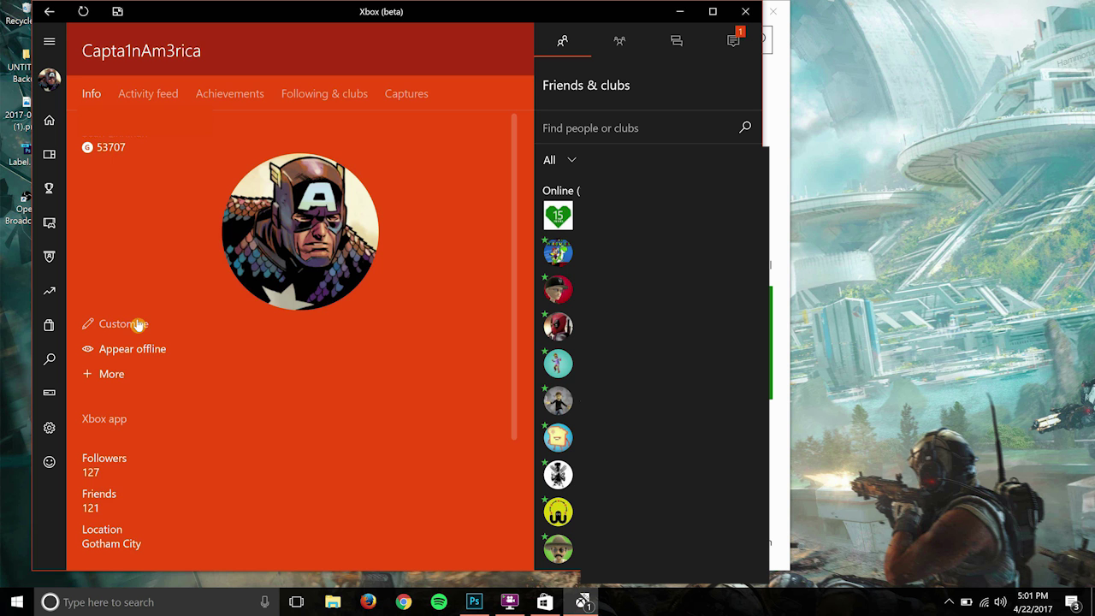
Start customizing the profile gamerpic and choose to use a custom picture.
click(142, 324)
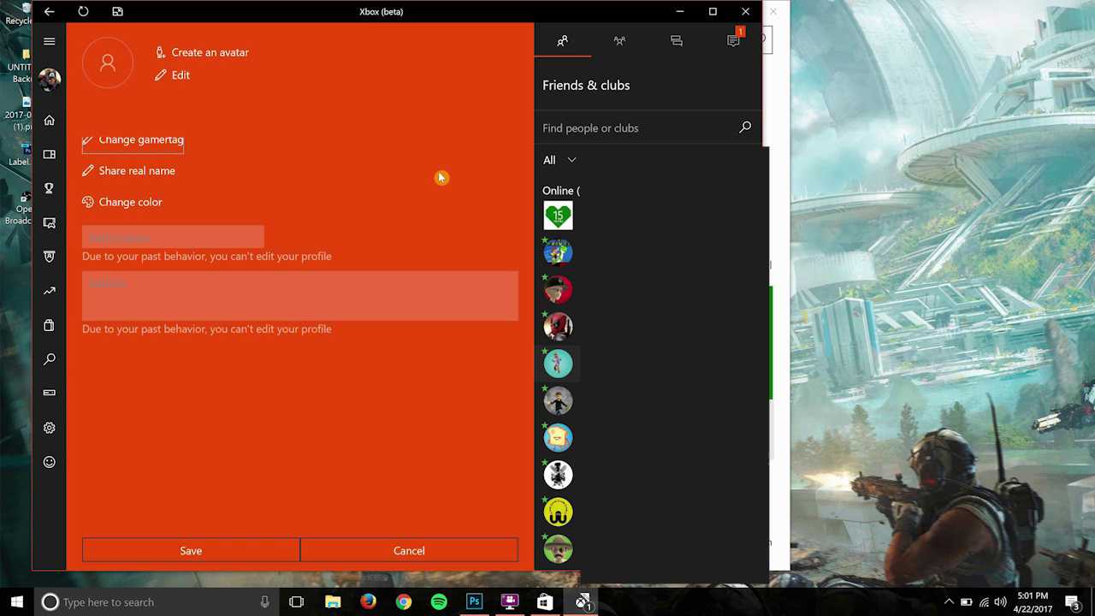
click(177, 77)
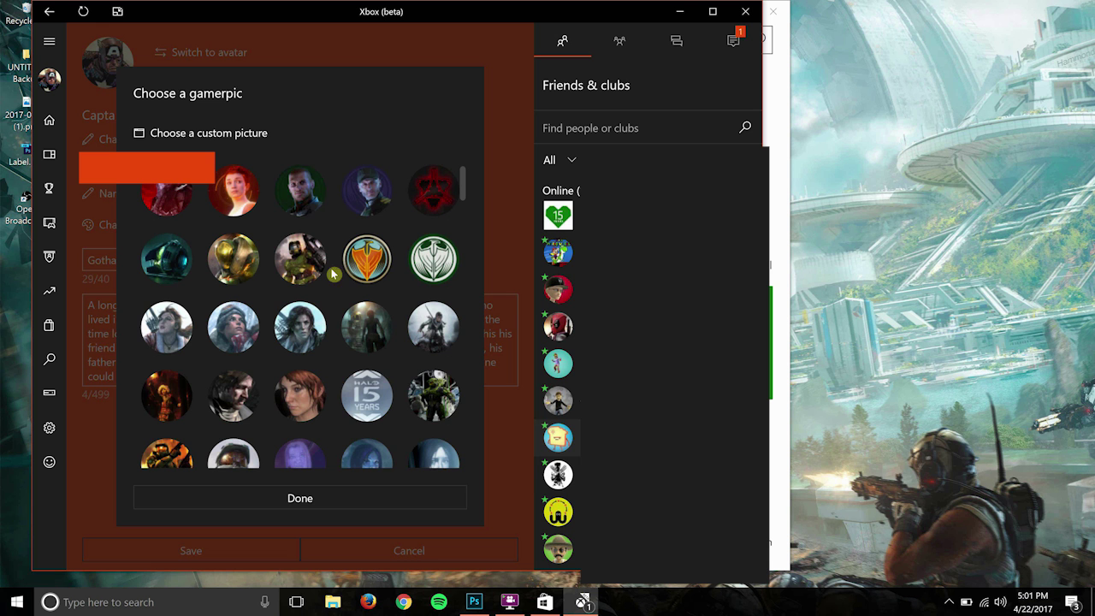
click(510, 158)
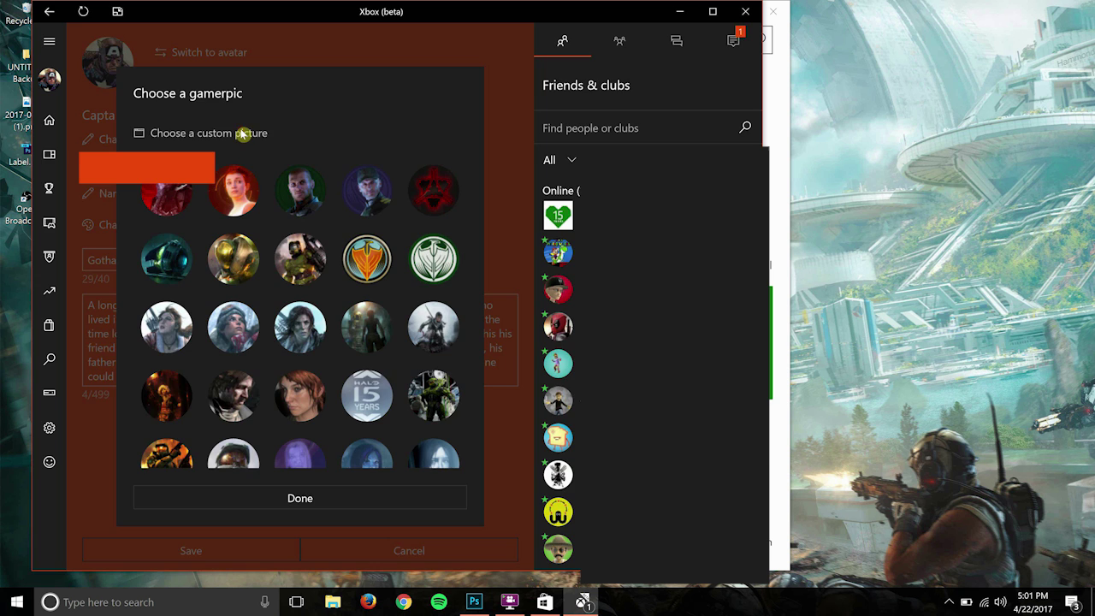
click(242, 134)
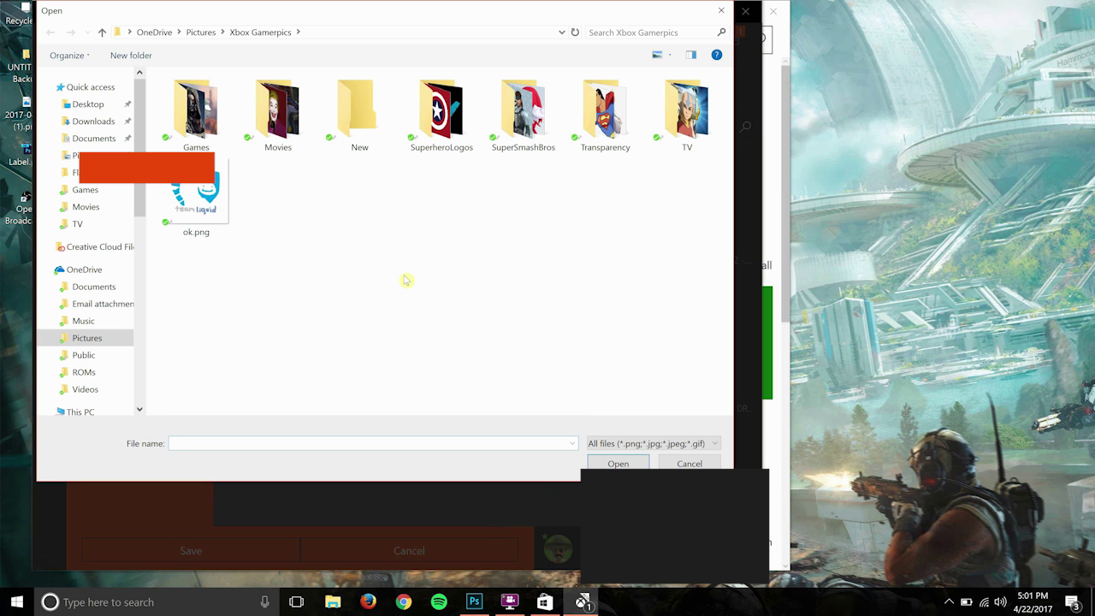
Browse to Xbox Gamerpics > Transparency and pick Mewtwo001.png.
double_click(185, 119)
click(261, 32)
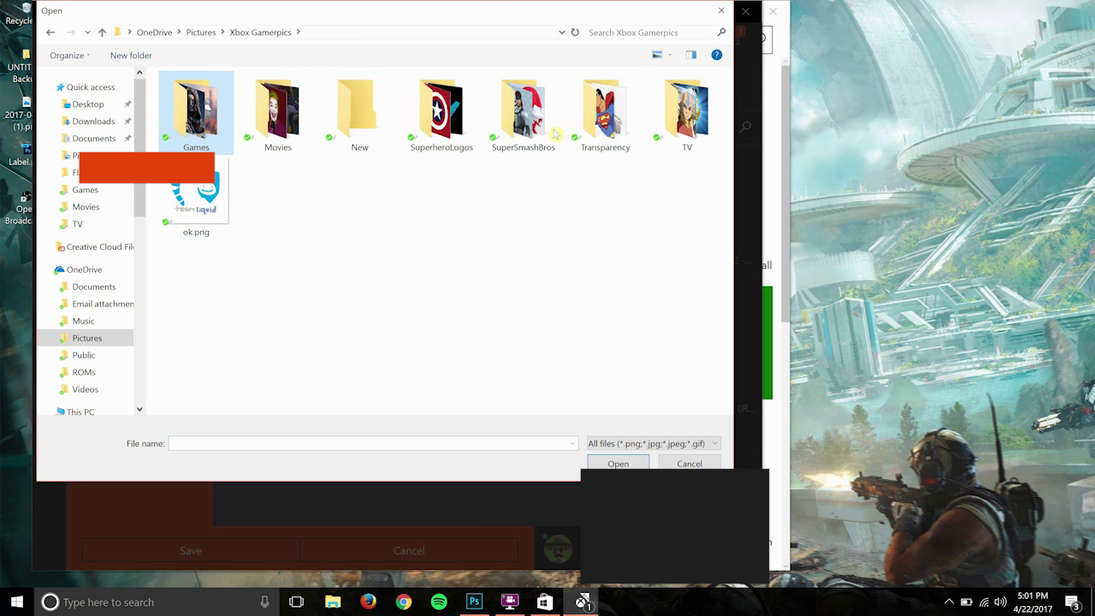
double_click(605, 112)
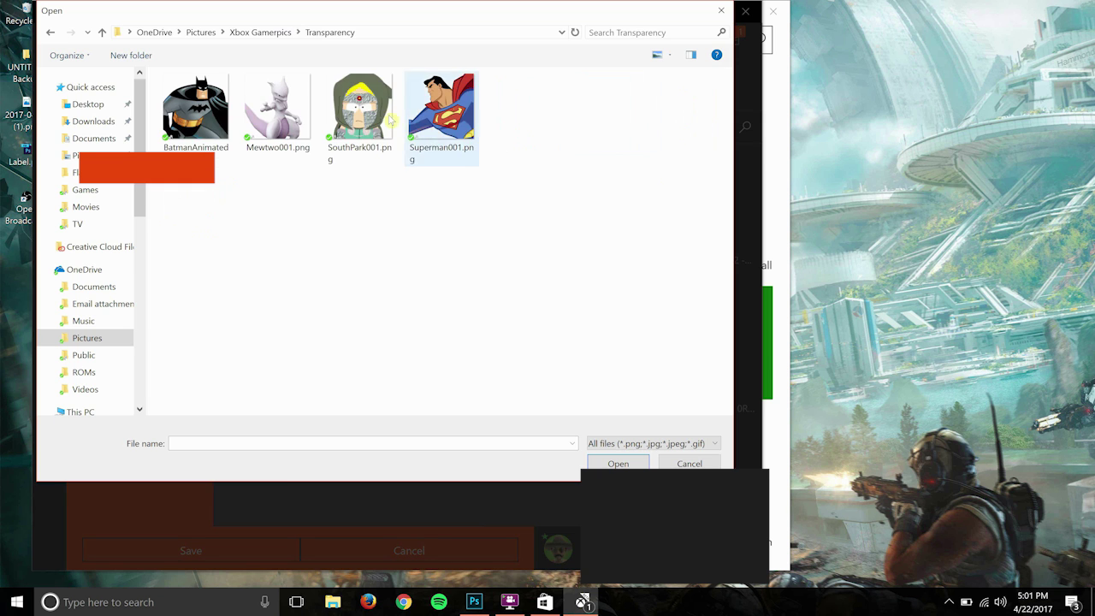
double_click(278, 111)
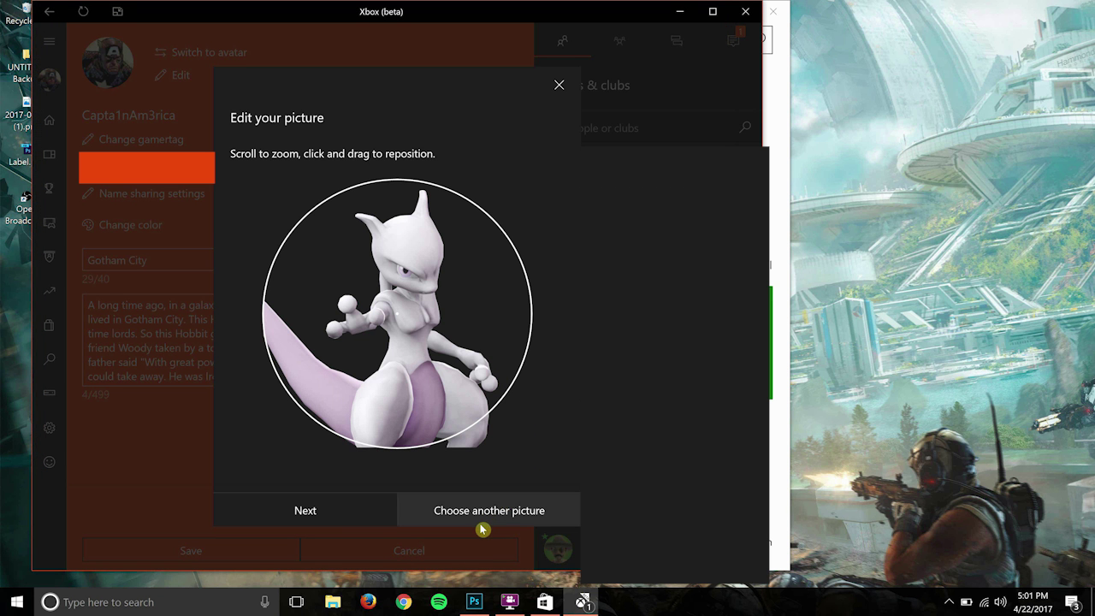
Accept the framing, upload Mewtwo as the gamerpic, dismiss the success message, and return Home.
click(314, 514)
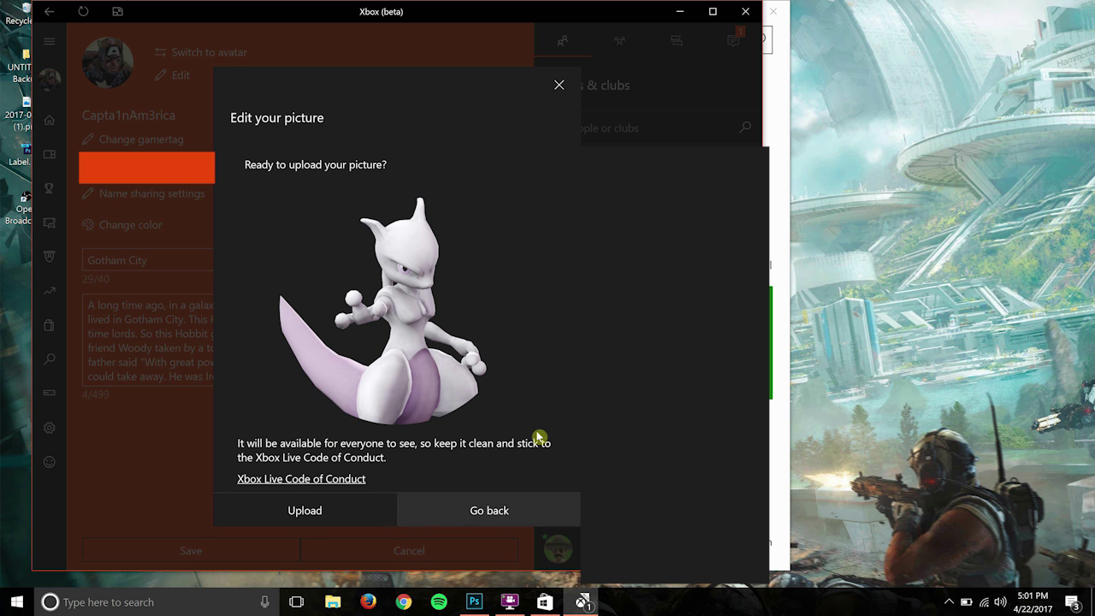
click(288, 518)
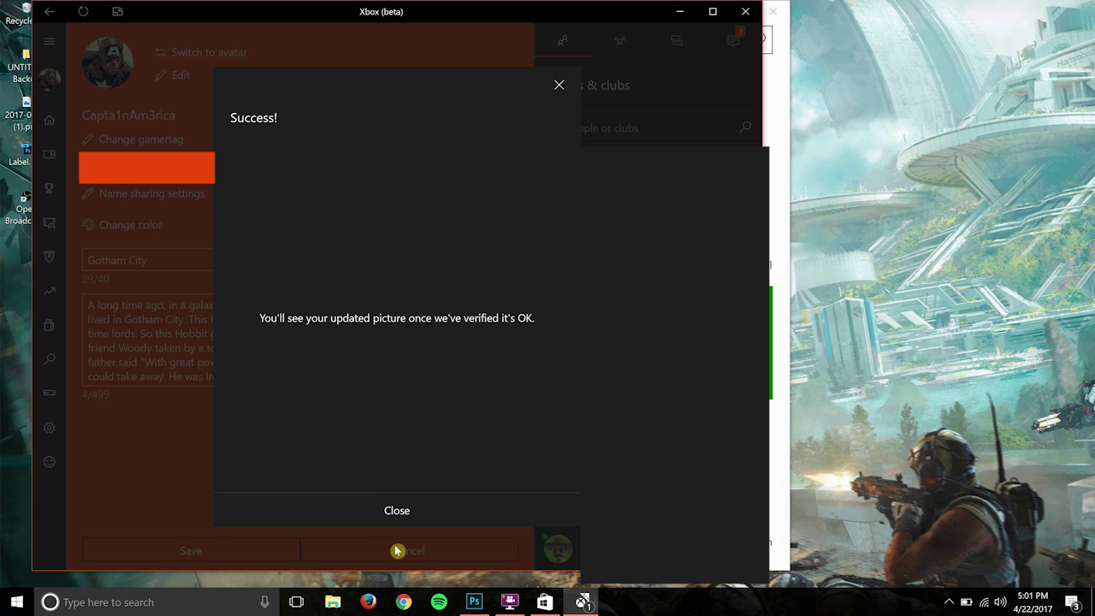
click(380, 511)
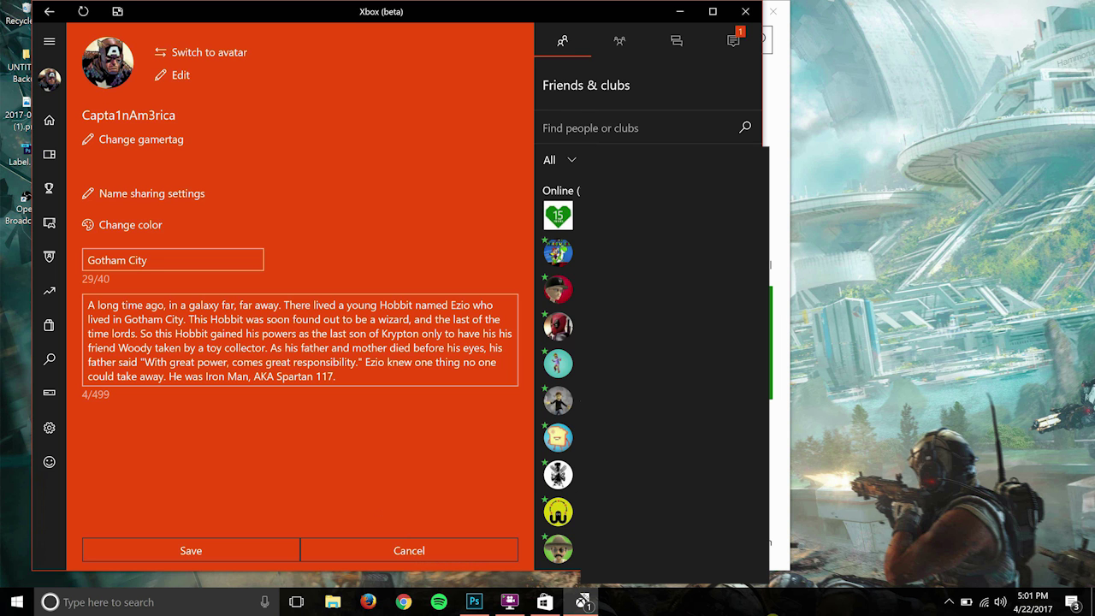
click(49, 41)
click(76, 121)
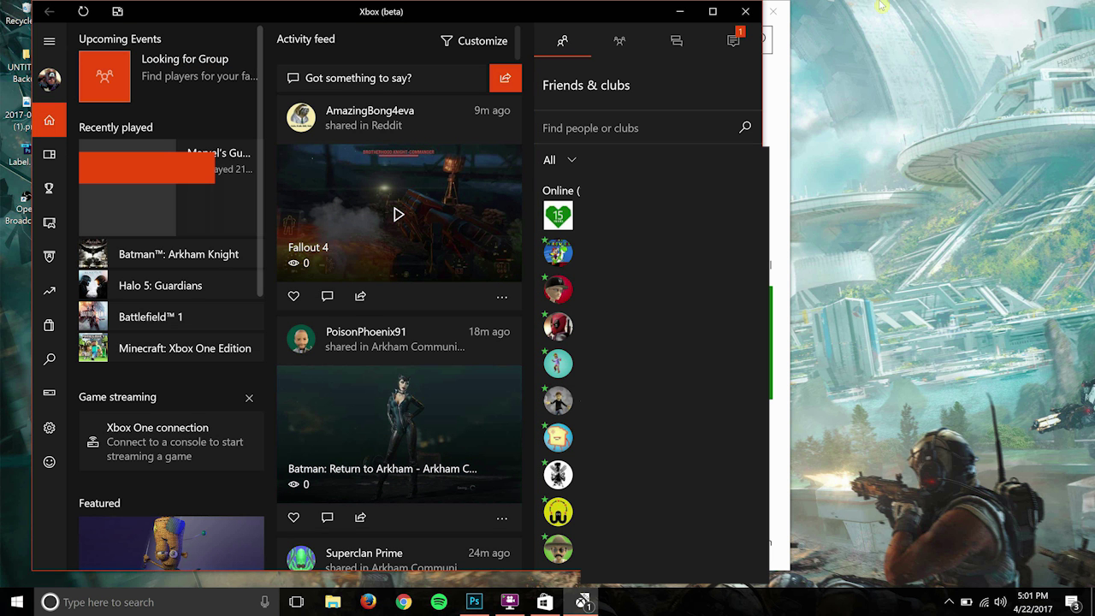
Close Xbox, relaunch it via a Start search for 'xbo', and open your profile.
click(744, 15)
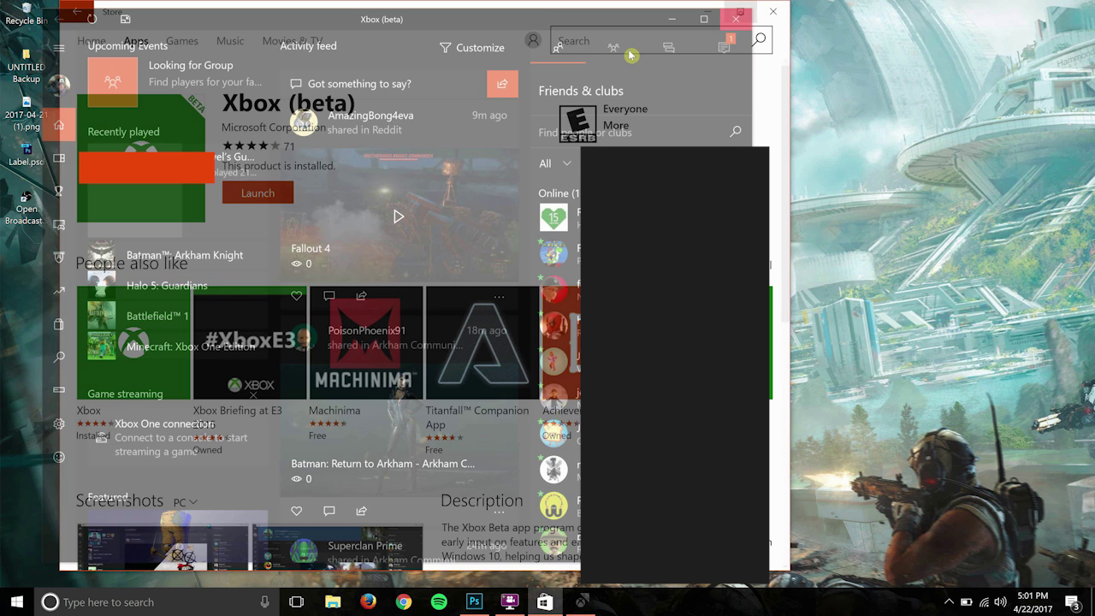
key(super)
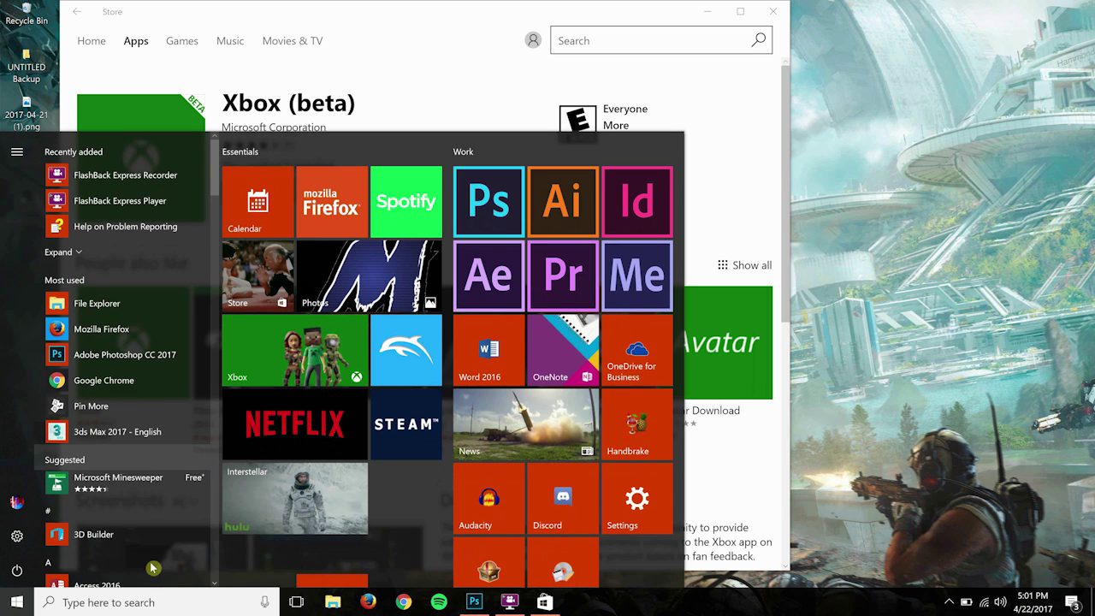
text(xbo)
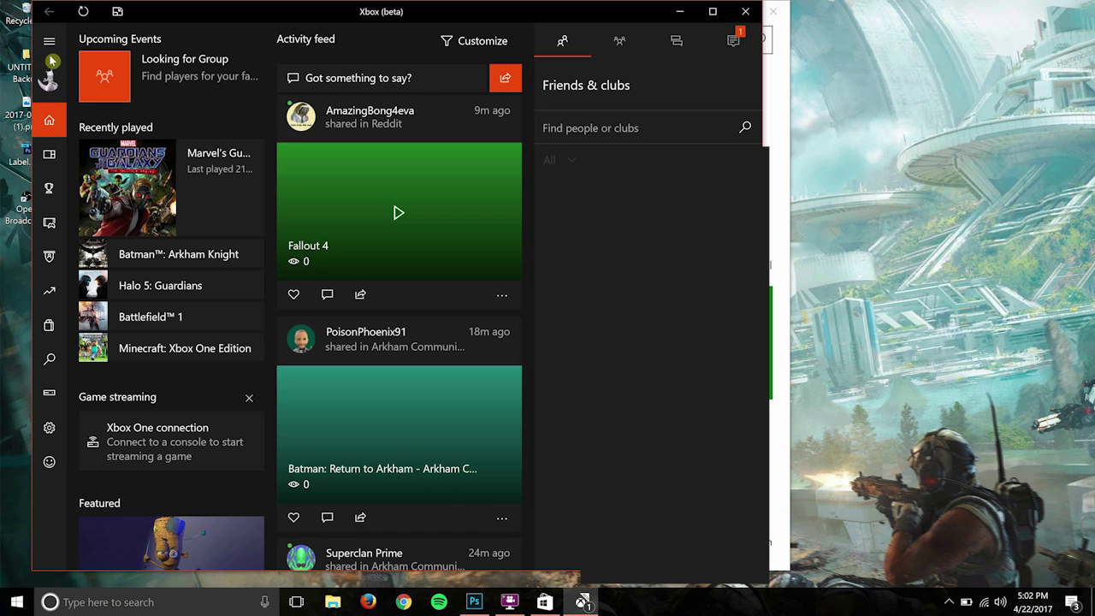
click(50, 70)
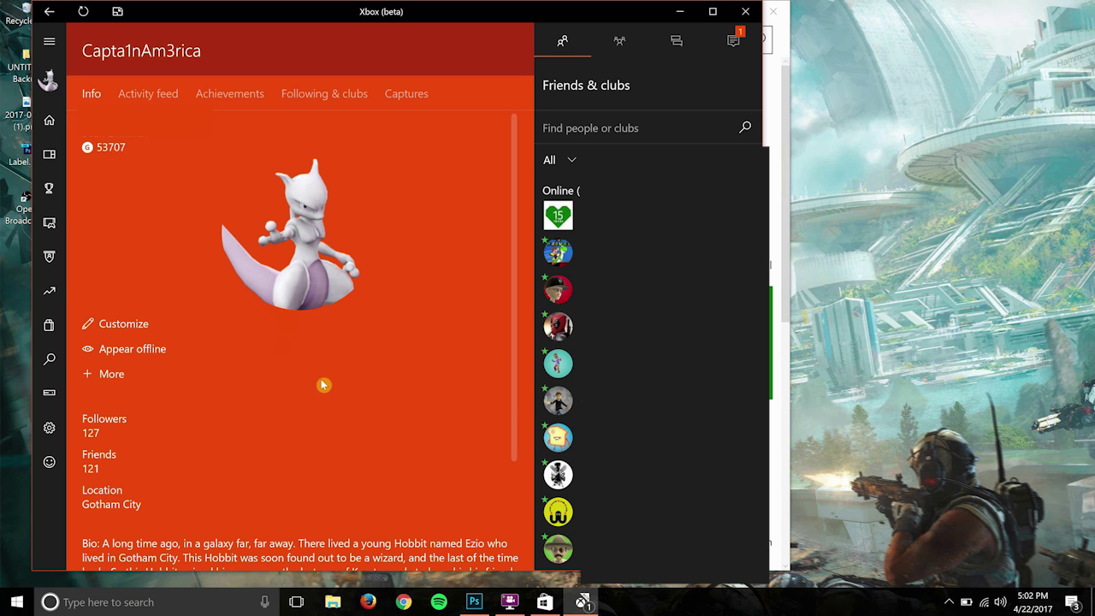
Check the profile Info tab showing the Mewtwo gamerpic with 127 followers and 121 friends.
mouse_move(517, 606)
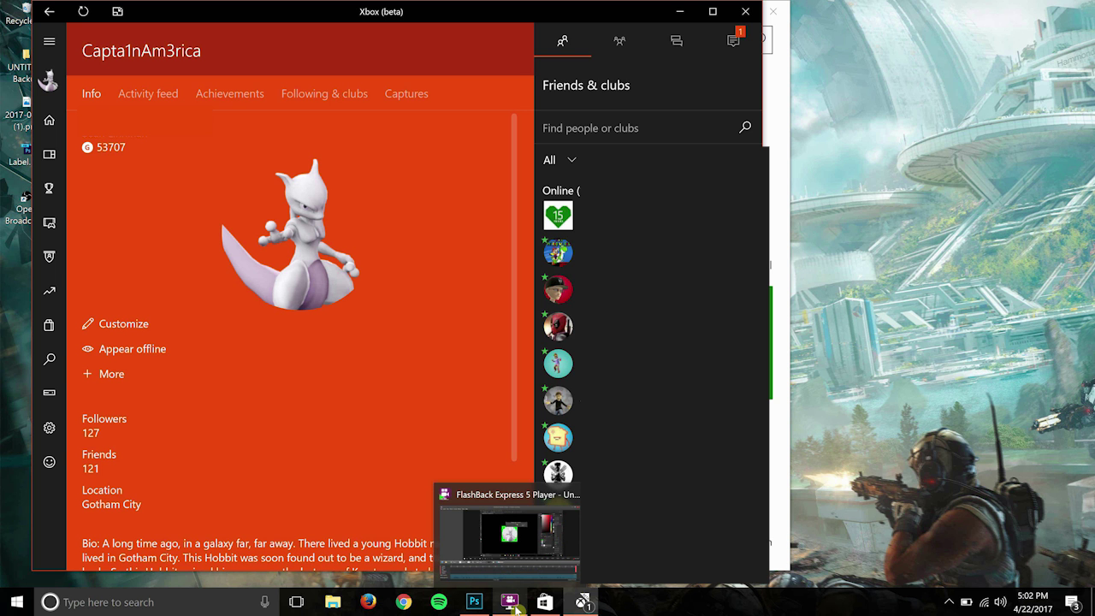